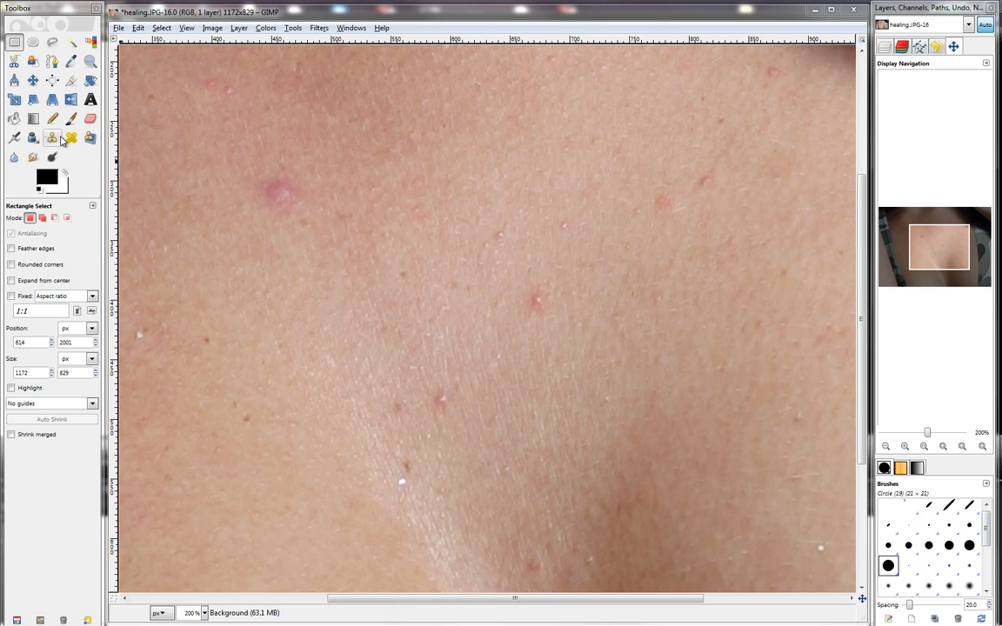
Test-clone clear skin over the upper-left blemish with a larger brush, undo it, and switch to Heal.
left_click(52, 137)
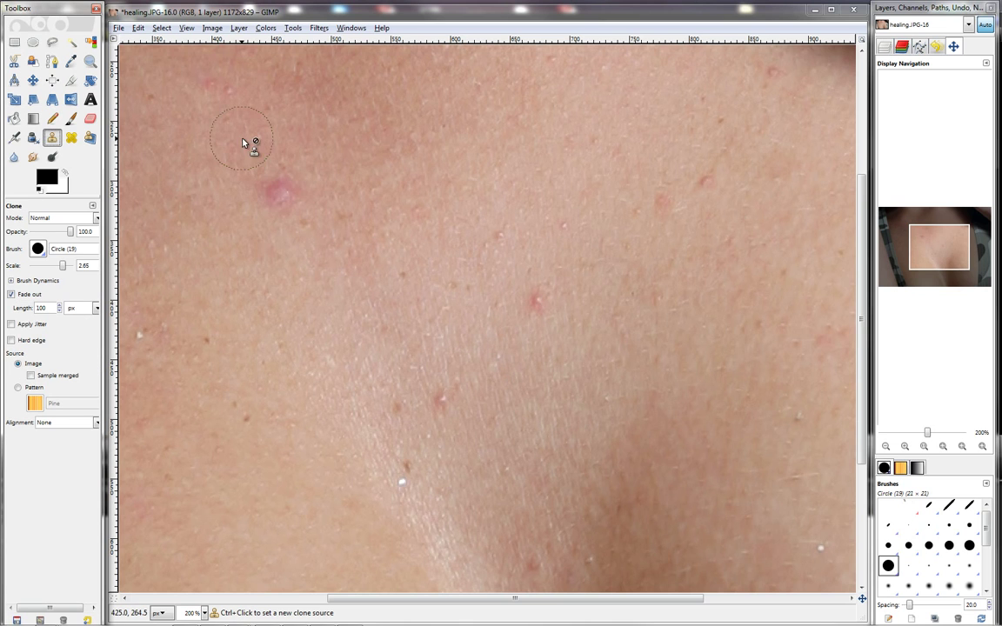
key("bracketright")
key("bracketright")
key("bracketright")
key("bracketright")
key("bracketright")
key("bracketright")
key("bracketright")
key("bracketright")
left_click(481, 215, "ctrl")
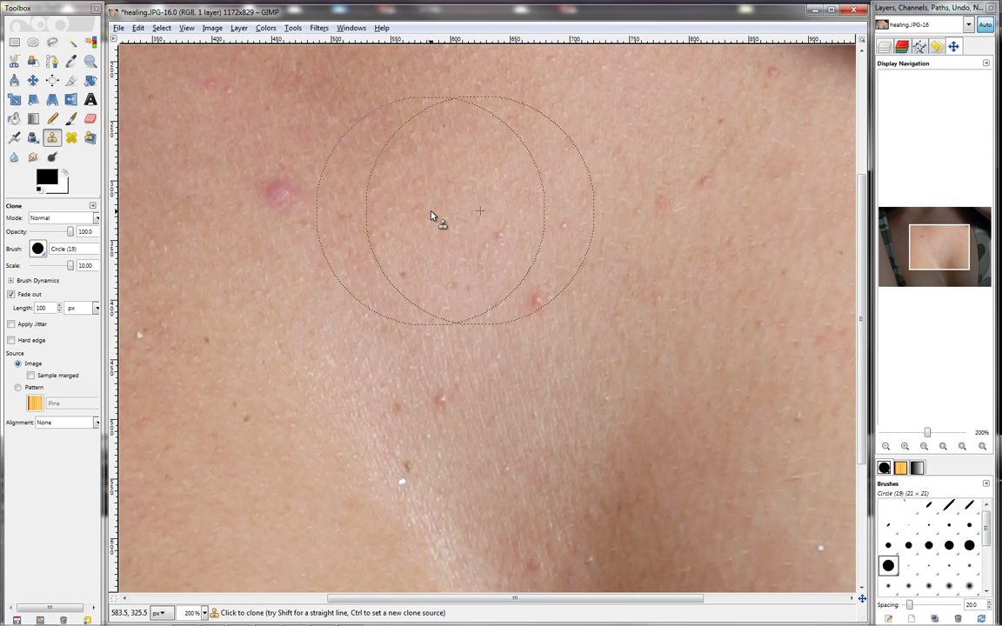
left_click(245, 207)
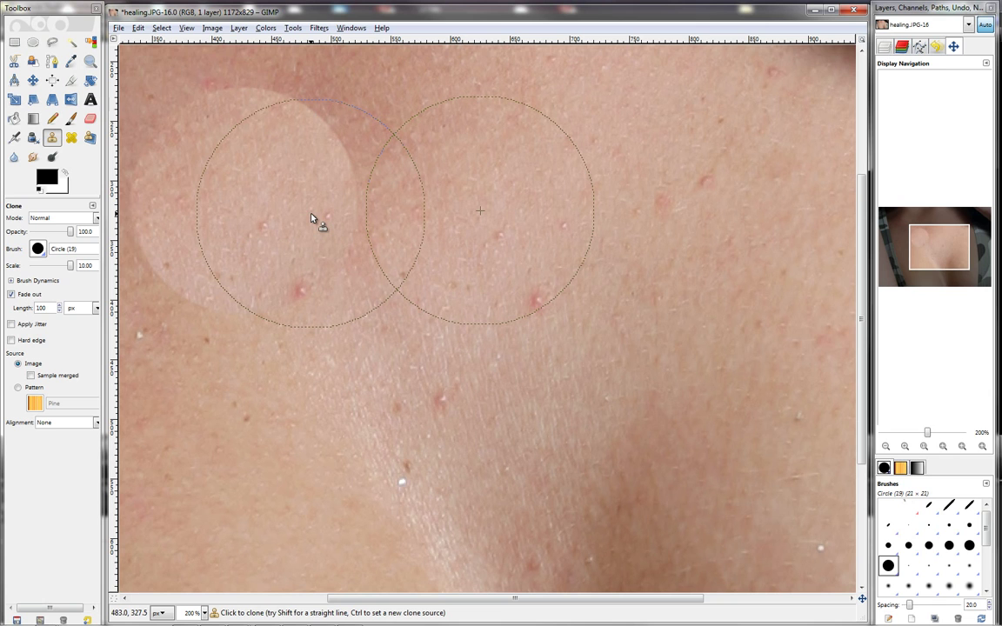
key("ctrl+z")
key("ctrl+z")
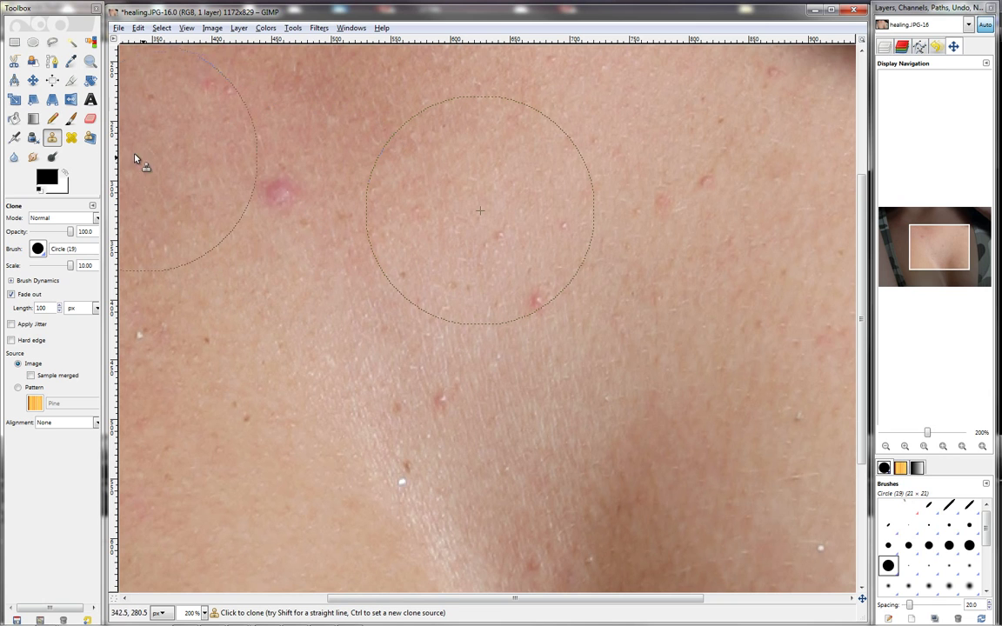
left_click(71, 138)
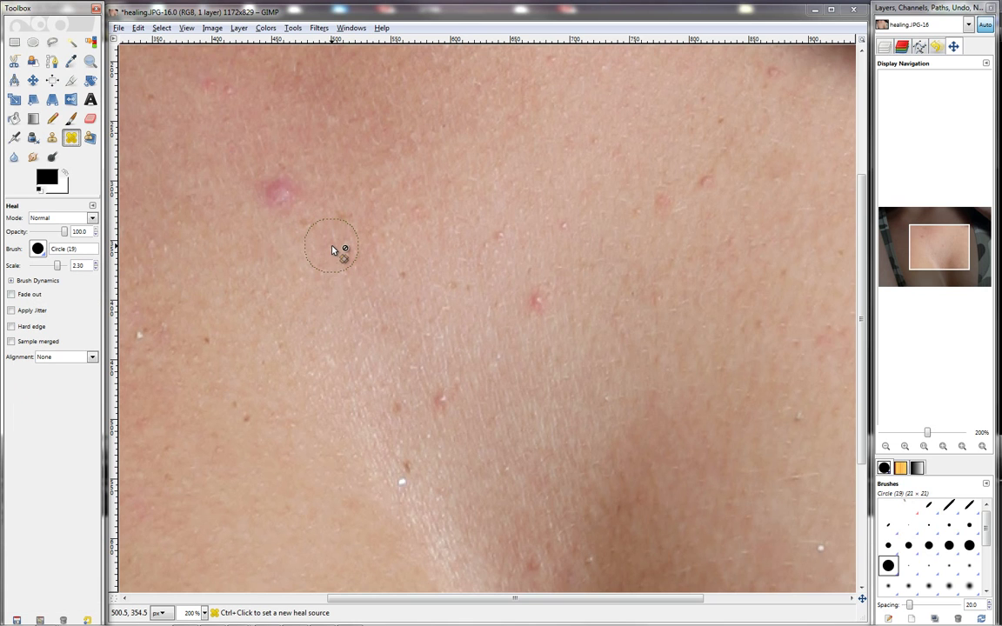
Heal the upper-left blemish with an enlarged brush, undo it, and shrink the brush to scale 6.20.
key("bracketright")
key("bracketright")
key("bracketright")
key("bracketright")
key("bracketright")
key("bracketright")
key("bracketright")
key("bracketright")
key("bracketright")
key("bracketright")
key("bracketright")
key("bracketright")
key("bracketright")
key("bracketright")
key("bracketright")
key("bracketright")
left_click(440, 202, "ctrl")
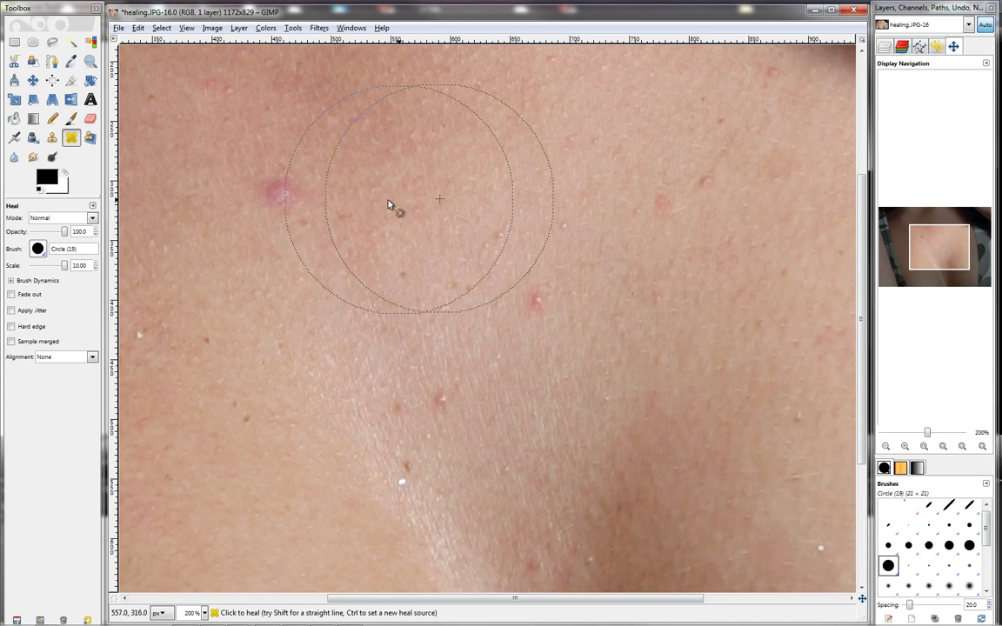
left_click(211, 202)
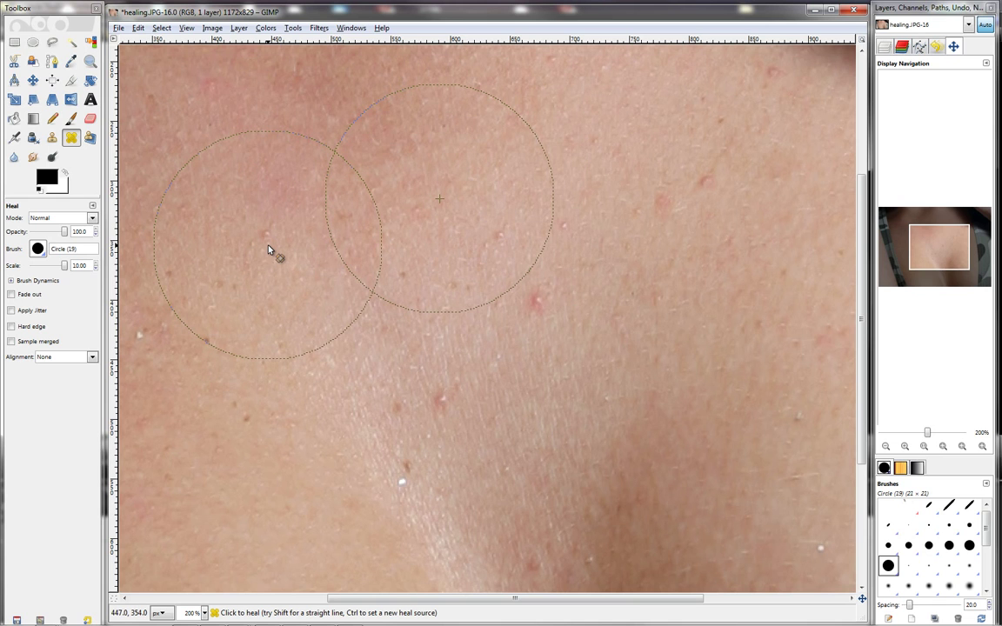
key("ctrl+z")
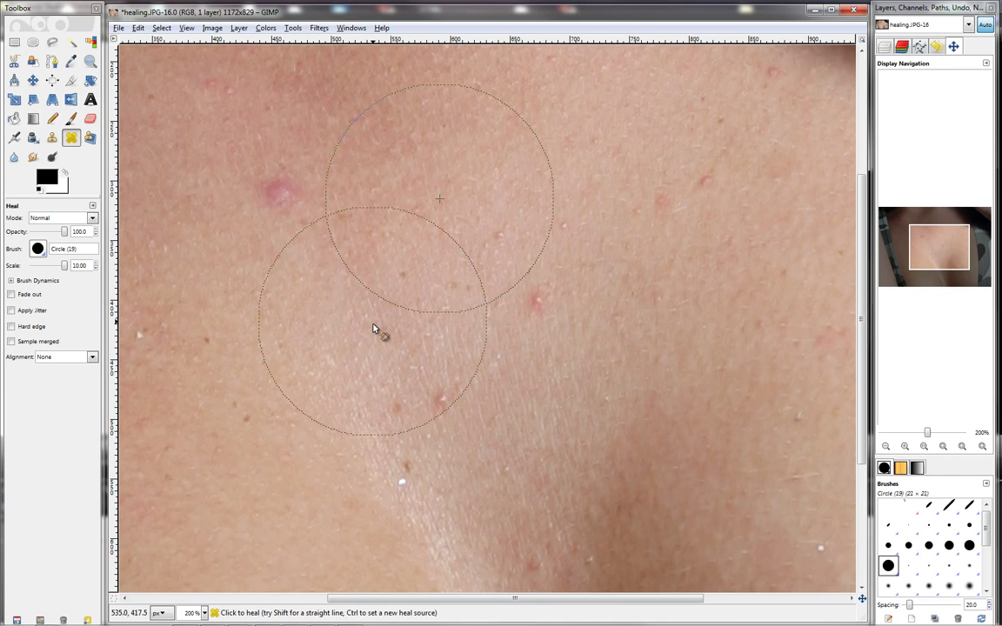
key("bracketleft")
key("bracketleft")
key("bracketleft")
key("bracketleft")
key("bracketleft")
key("bracketleft")
key("bracketleft")
key("bracketleft")
key("bracketleft")
key("bracketleft")
key("bracketleft")
key("bracketleft")
key("bracketleft")
key("bracketleft")
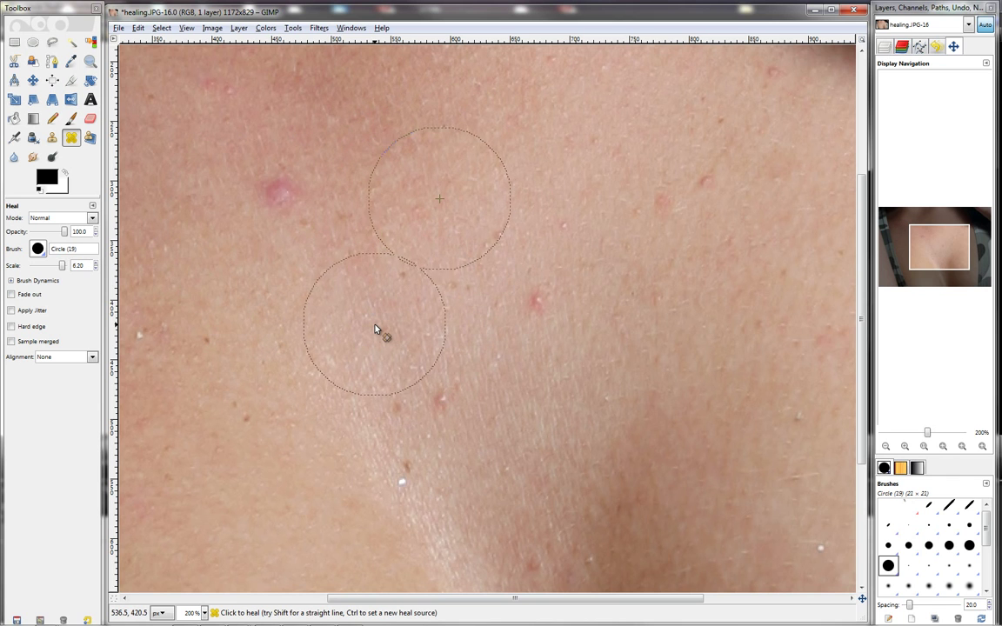
key("bracketleft")
key("bracketleft")
key("bracketleft")
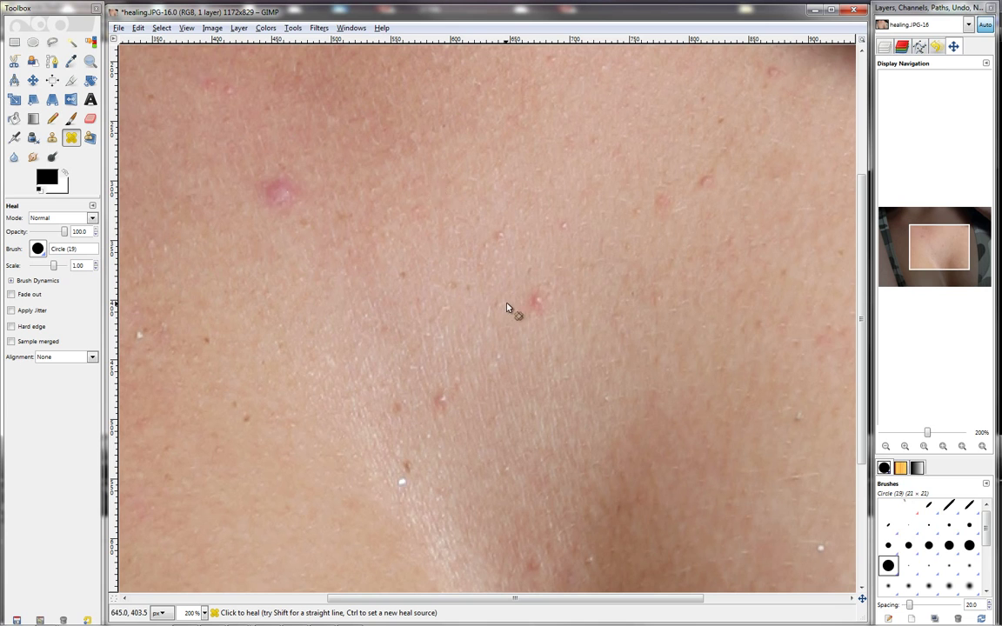
Heal the small red spot in the middle of the image with a slightly larger brush.
key("bracketright")
key("bracketright")
left_click(538, 306)
left_click(538, 305)
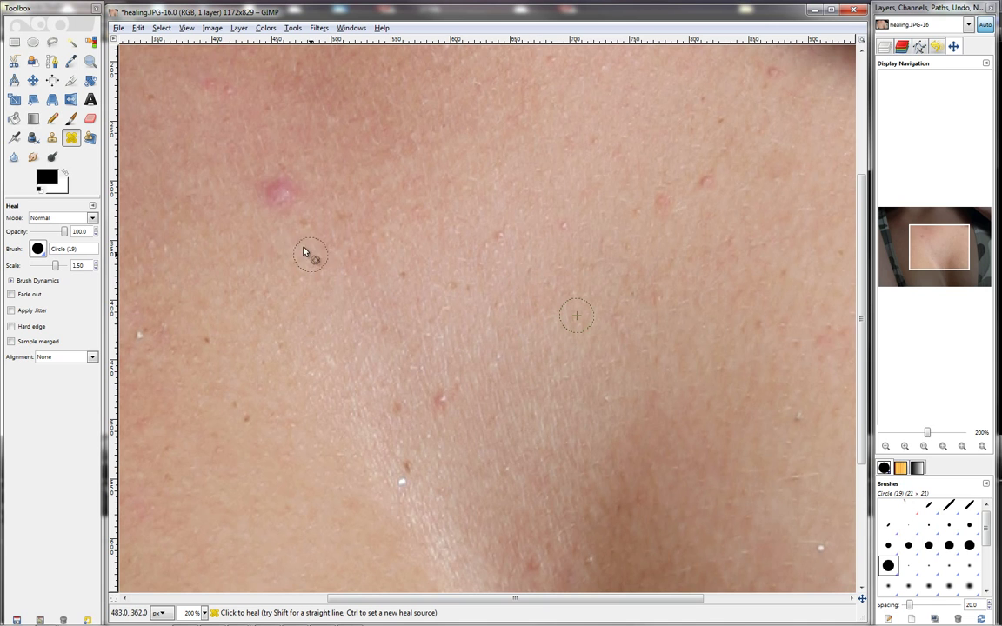
Heal the upper-left pink blemish using clear skin beside it as the new source.
key("bracketright")
key("bracketright")
key("bracketright")
key("bracketright")
key("bracketright")
key("bracketright")
key("bracketright")
key("ctrl")
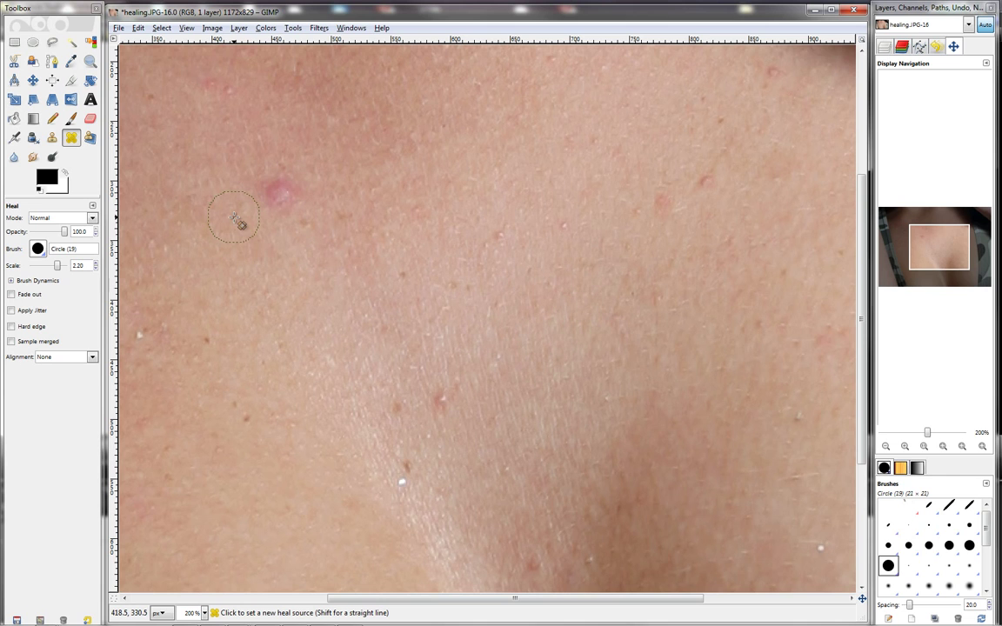
left_click(235, 218, "ctrl")
left_click(278, 194)
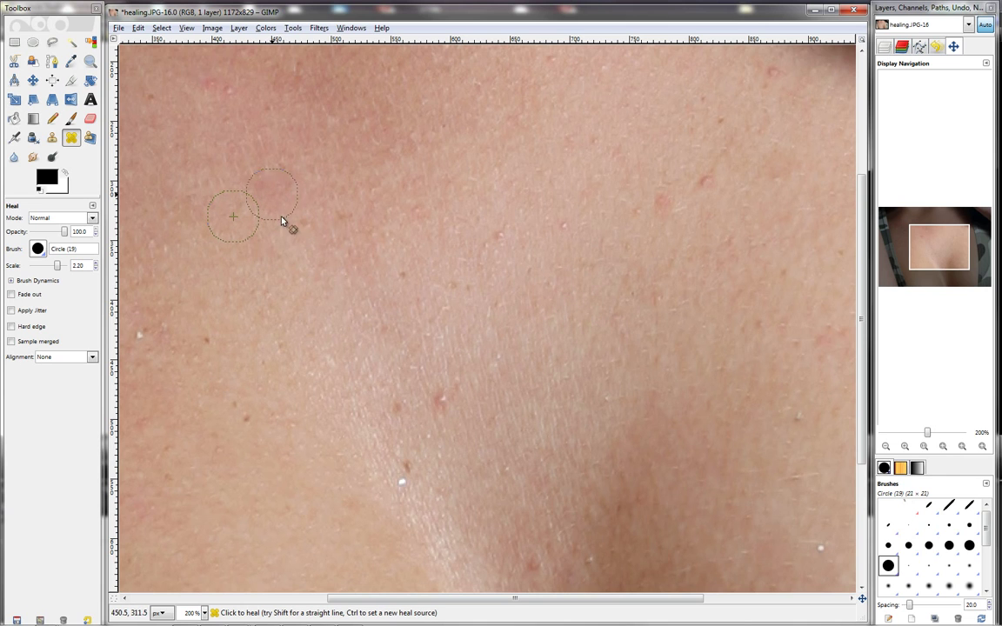
left_click_drag(902, 254, 917, 236)
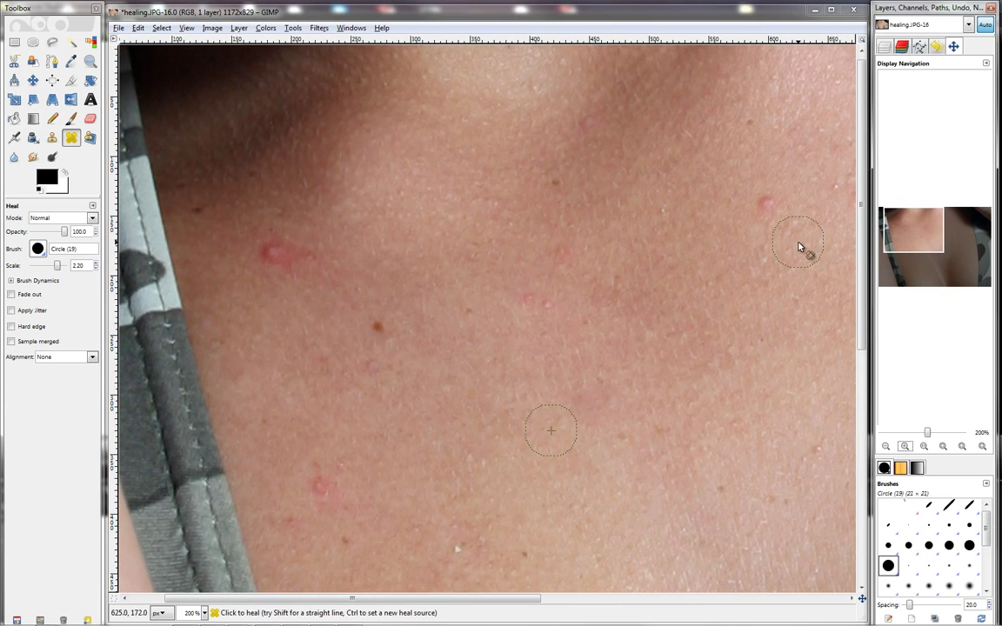
Heal the red blemish near the strap, sampling clear skin just above it.
left_click(278, 258)
left_click(339, 218, "ctrl")
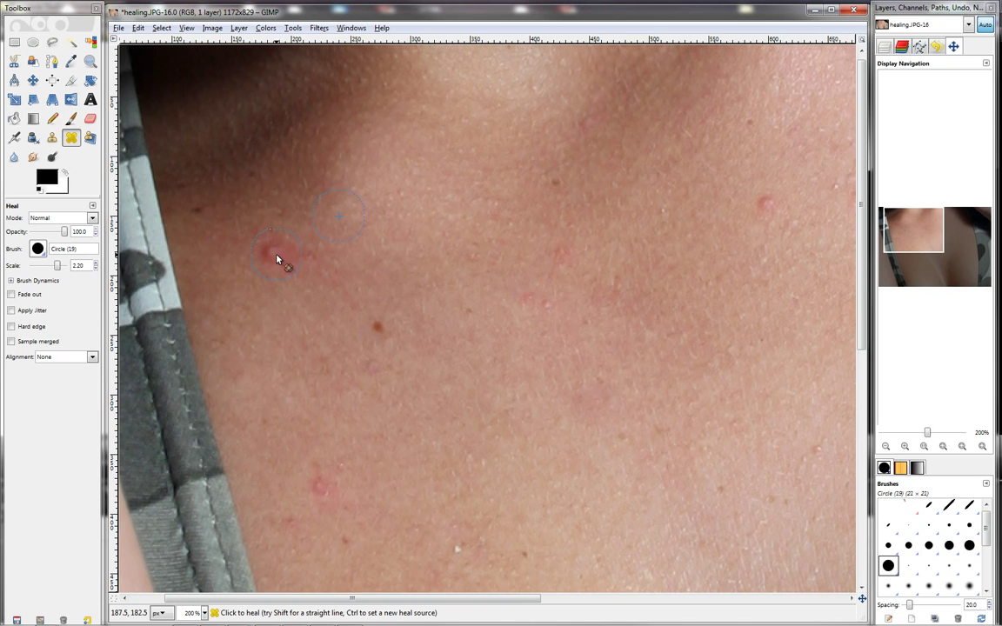
left_click(280, 329)
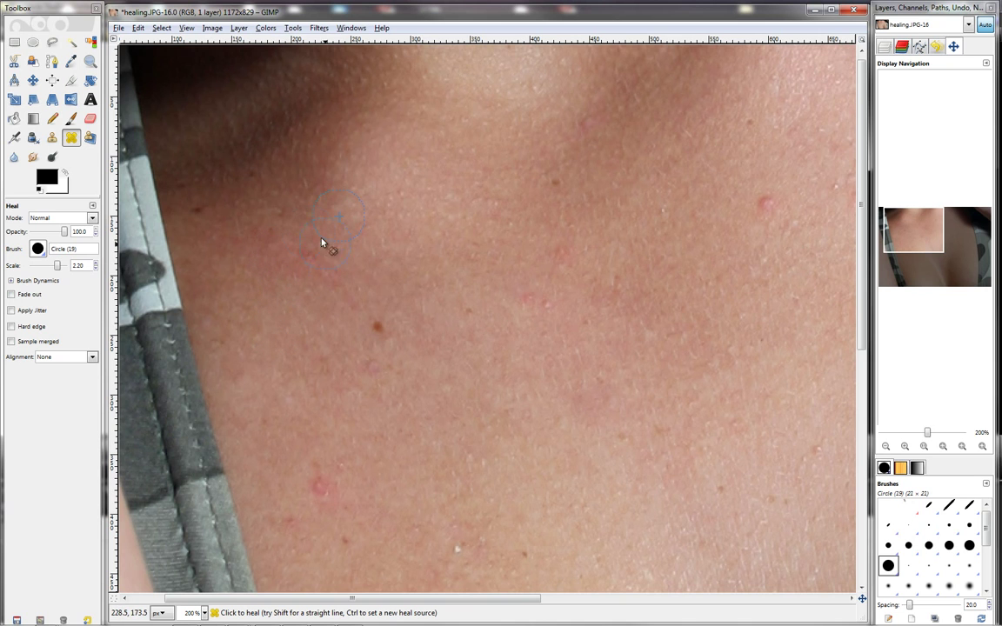